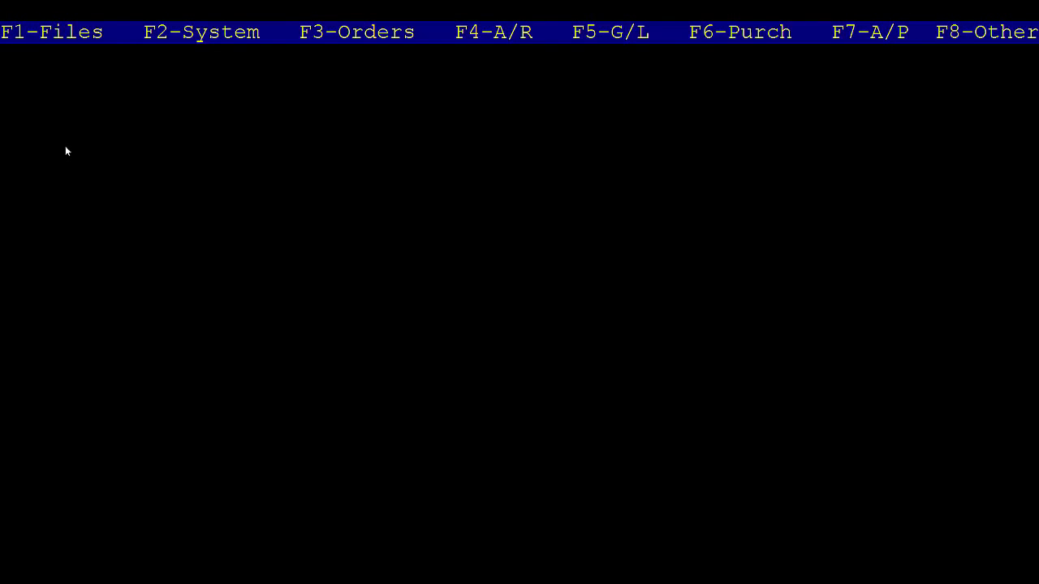
Step: Open Warehouse Zone Maintenance from the Whse Mgt menu and load branch 1's zones
{"action": "key", "text": "F8"}
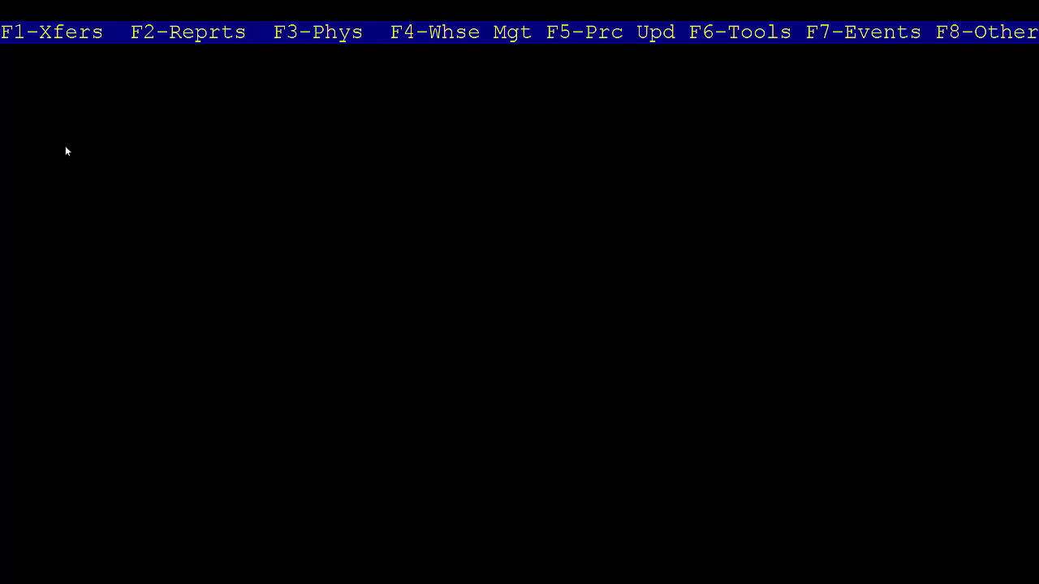
{"action": "key", "text": "F4"}
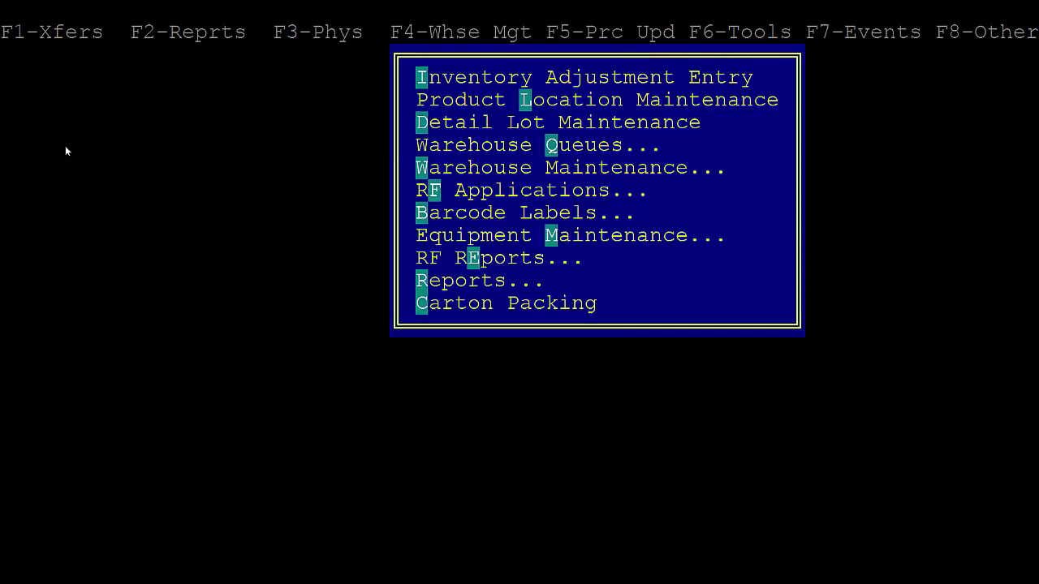
{"action": "key", "text": "Down"}
{"action": "key", "text": "Down"}
{"action": "key", "text": "Down"}
{"action": "key", "text": "Down"}
{"action": "key", "text": "Down"}
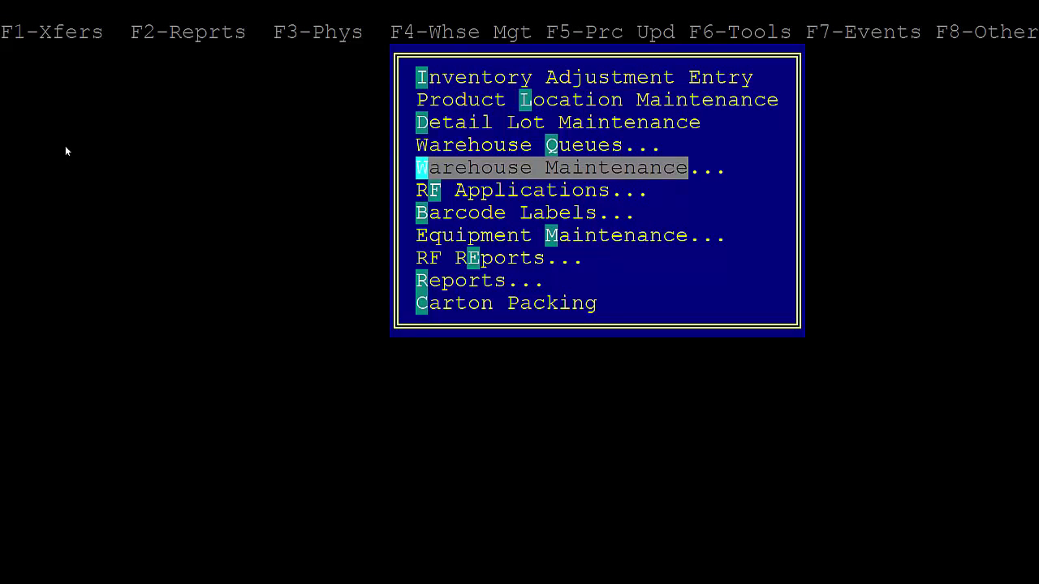
{"action": "key", "text": "Return"}
{"action": "key", "text": "Down"}
{"action": "key", "text": "Down"}
{"action": "key", "text": "Return"}
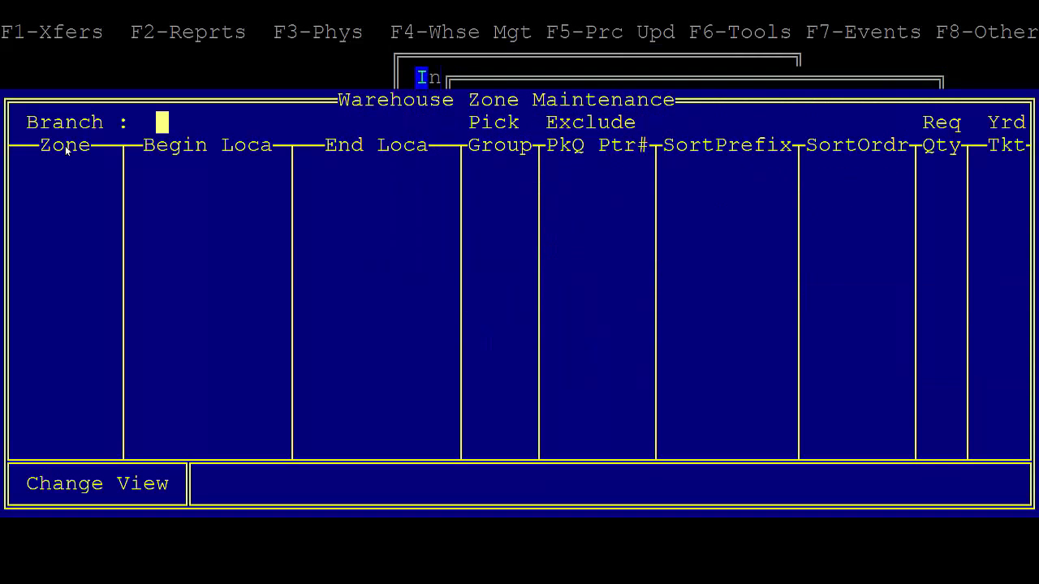
{"action": "type", "text": "1"}
{"action": "key", "text": "Return"}
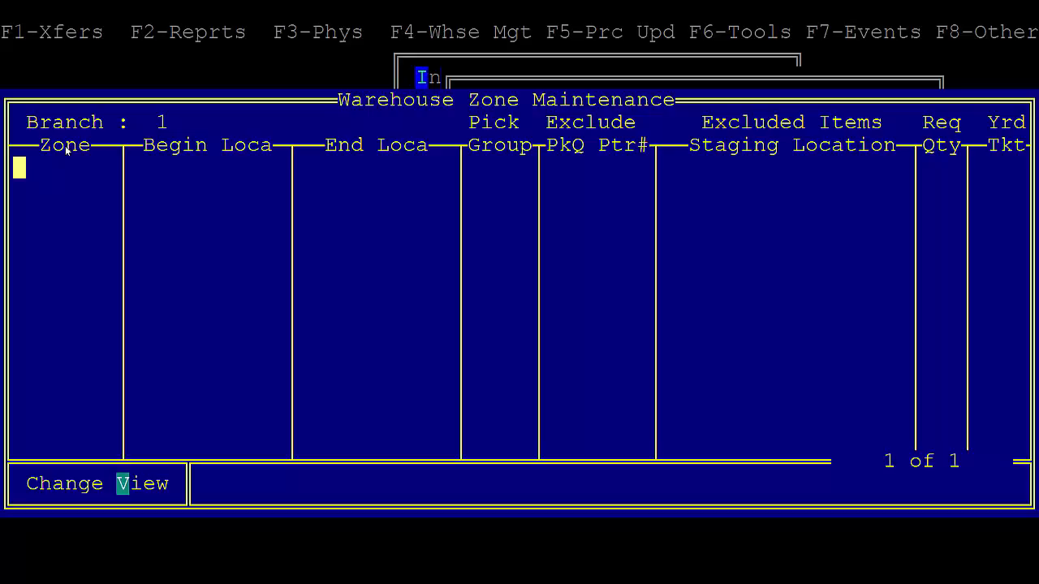
Step: Enter zone W spanning WIRE to WIRE, pick group W, excluded from the pick queue
{"action": "type", "text": "W"}
{"action": "key", "text": "Return"}
{"action": "type", "text": "W"}
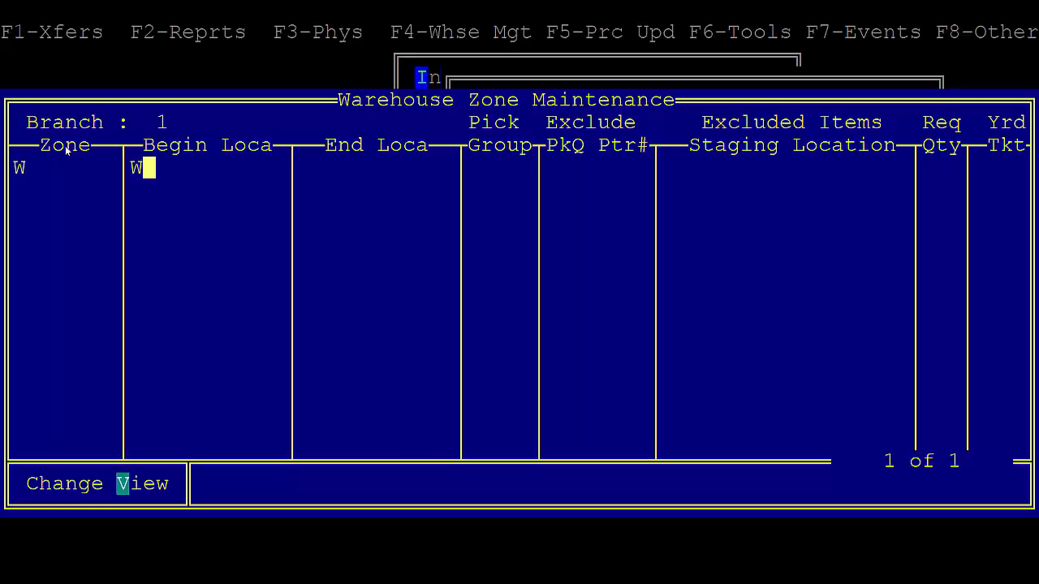
{"action": "type", "text": "IRE"}
{"action": "key", "text": "Return"}
{"action": "type", "text": "W"}
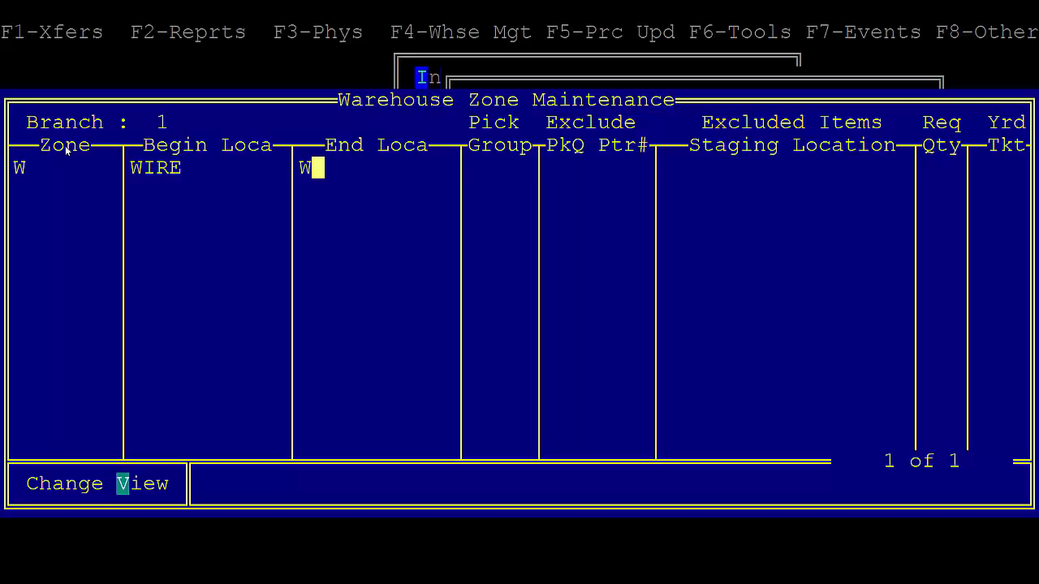
{"action": "type", "text": "IRE"}
{"action": "key", "text": "Return"}
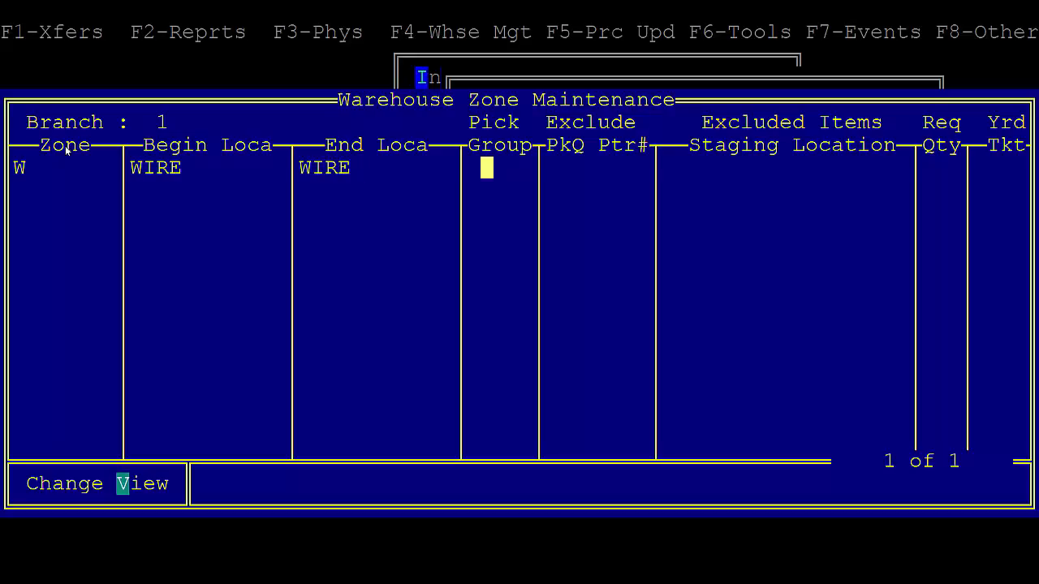
{"action": "type", "text": "W"}
{"action": "key", "text": "Return"}
{"action": "type", "text": "Y"}
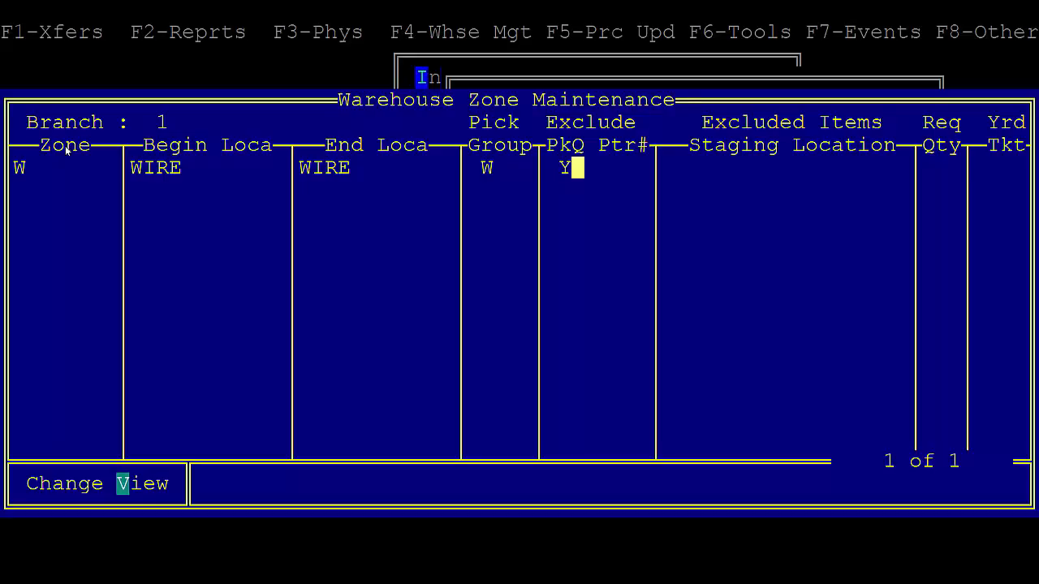
{"action": "key", "text": "Return"}
Step: Give zone W printer 1, no staging location, required quantity N, yard tickets Y, and save it
{"action": "type", "text": "1"}
{"action": "key", "text": "Return"}
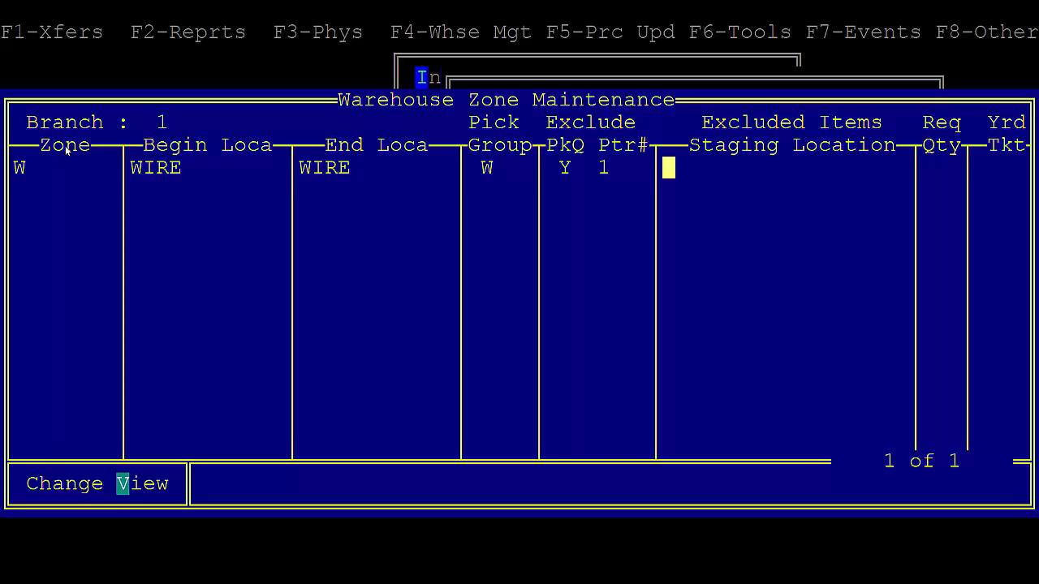
{"action": "key", "text": "Return"}
{"action": "type", "text": "N"}
{"action": "key", "text": "Return"}
{"action": "type", "text": "Y"}
{"action": "key", "text": "Return"}
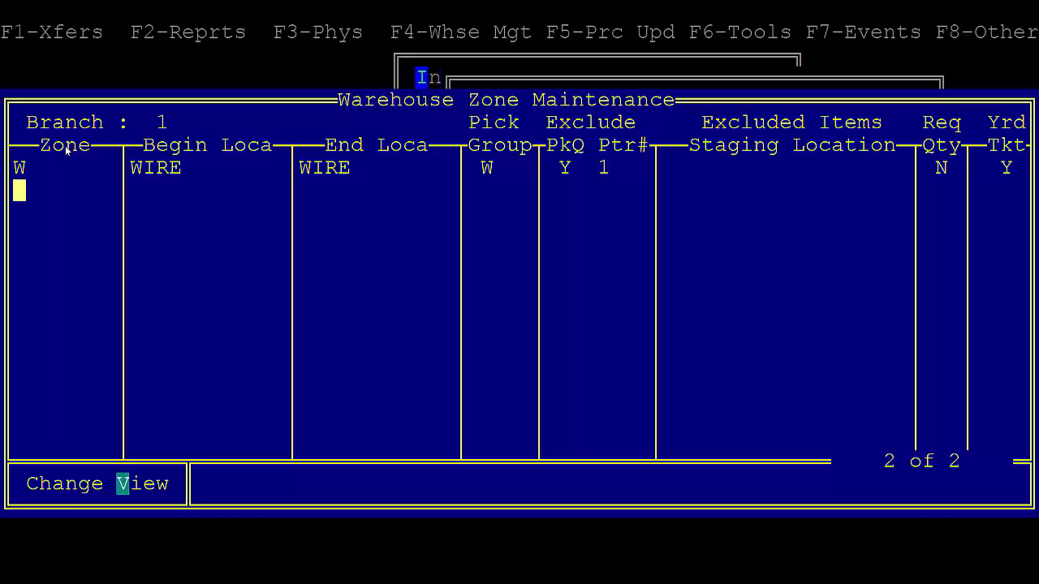
{"action": "key", "text": "Escape"}
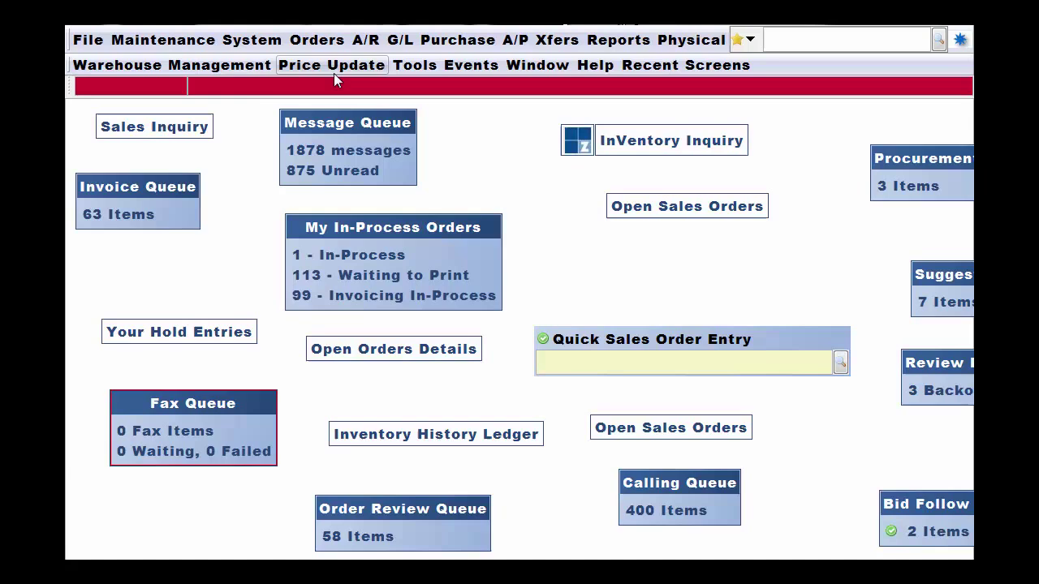
Step: Open Warehouse Zone Maintenance for branch 1 and start a new zone coded Y
{"action": "left_click", "coordinate": [220, 65]}
{"action": "mouse_move", "coordinate": [198, 169]}
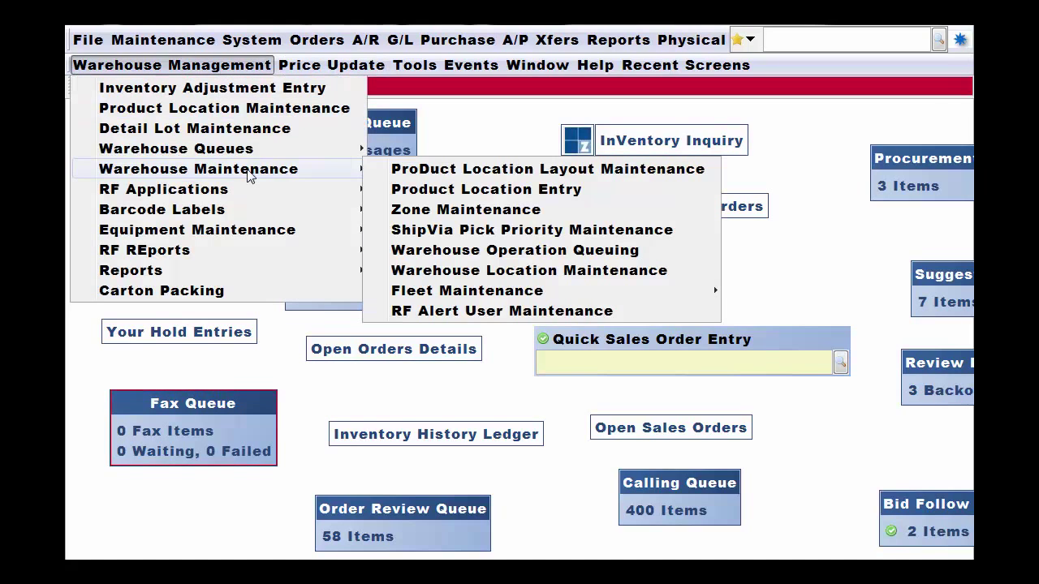
{"action": "left_click", "coordinate": [398, 212]}
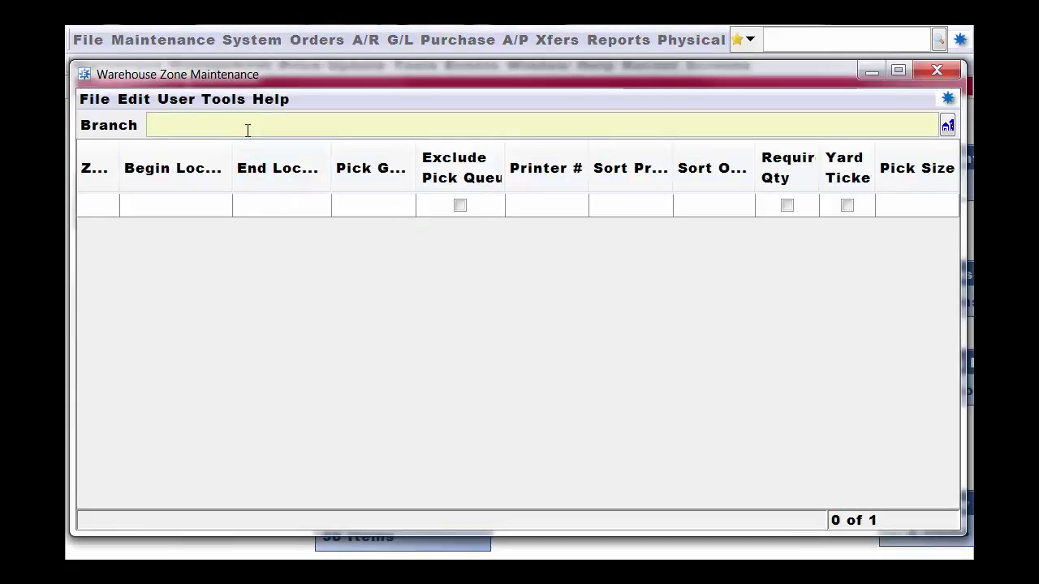
{"action": "type", "text": "1"}
{"action": "key", "text": "Tab"}
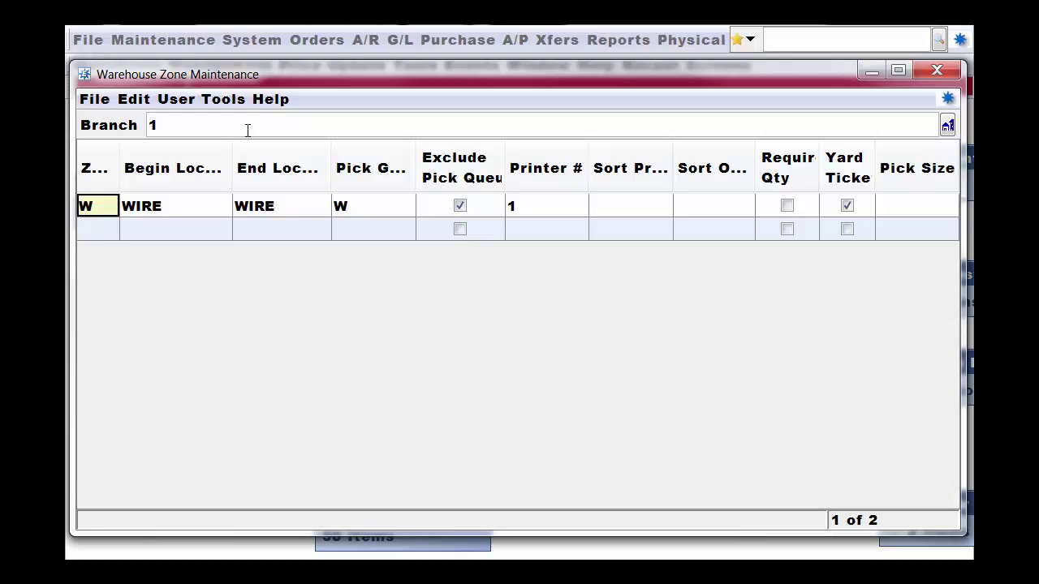
{"action": "left_click", "coordinate": [91, 233]}
{"action": "type", "text": "Y"}
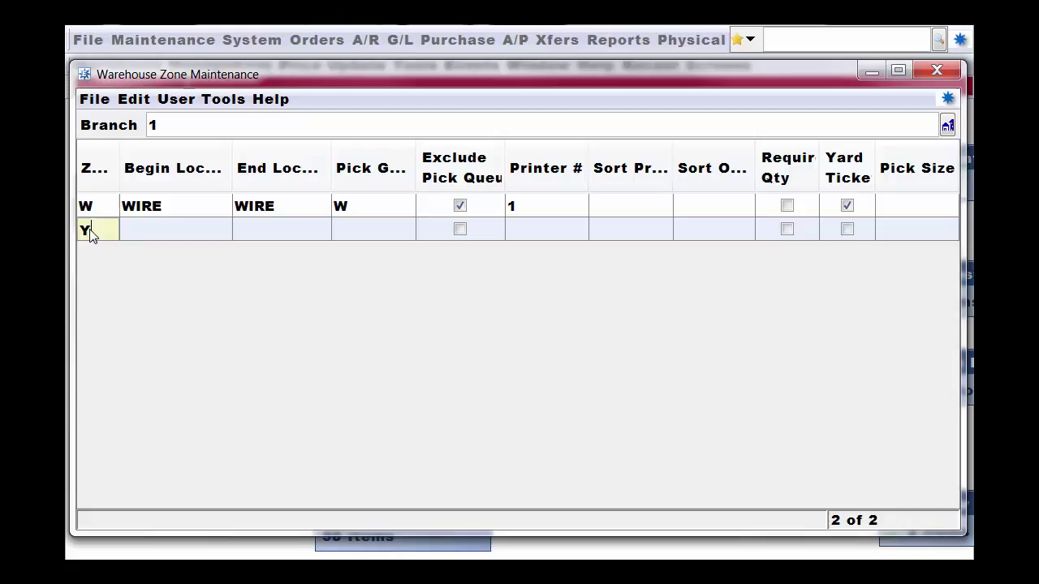
{"action": "key", "text": "Return"}
Step: Set zone Y's locations to YARD through YARD with pick group Y
{"action": "left_click", "coordinate": [91, 233]}
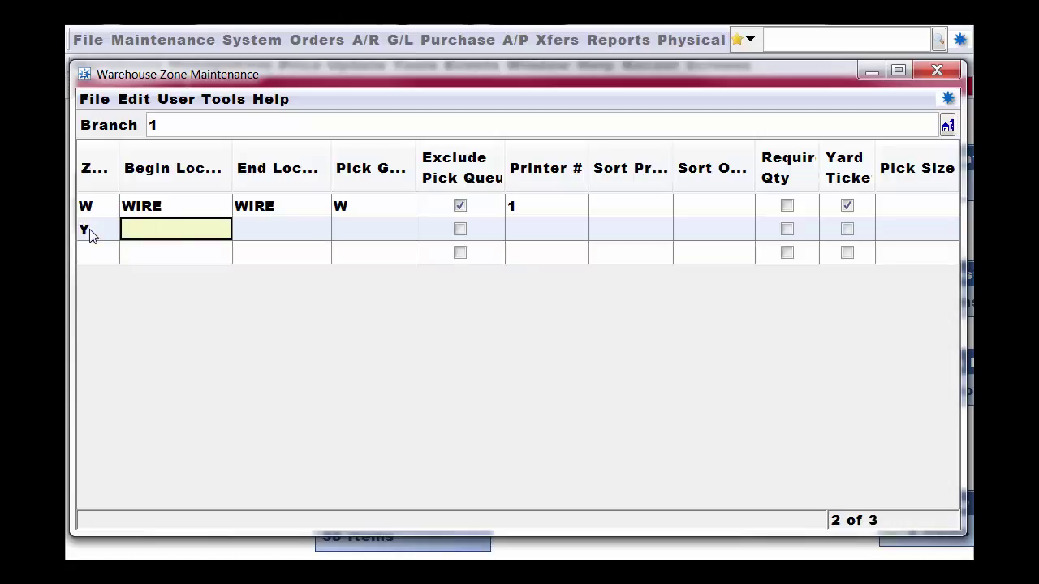
{"action": "type", "text": "YA"}
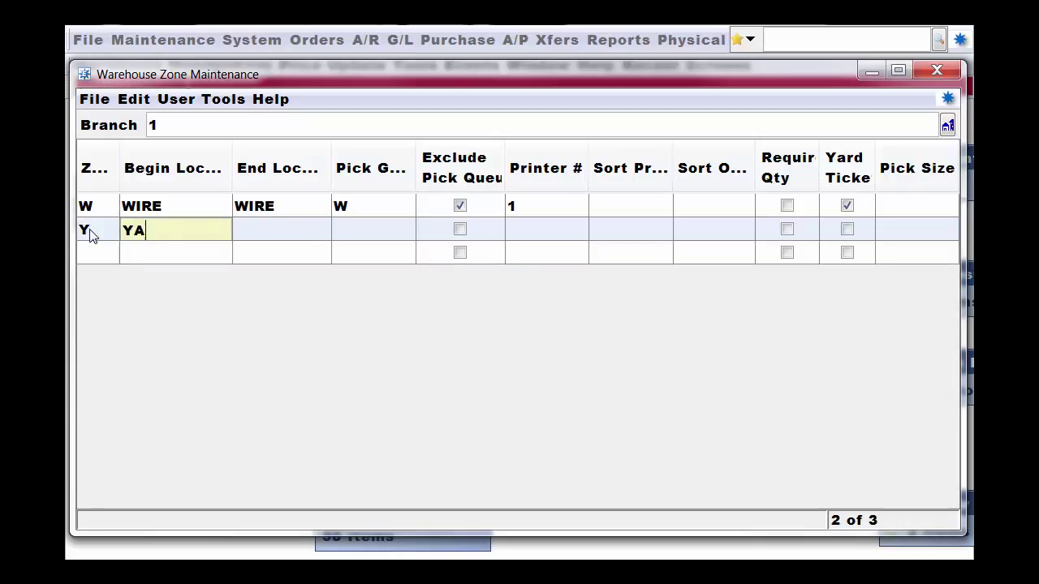
{"action": "type", "text": "RD"}
{"action": "key", "text": "Tab"}
{"action": "type", "text": "YAR"}
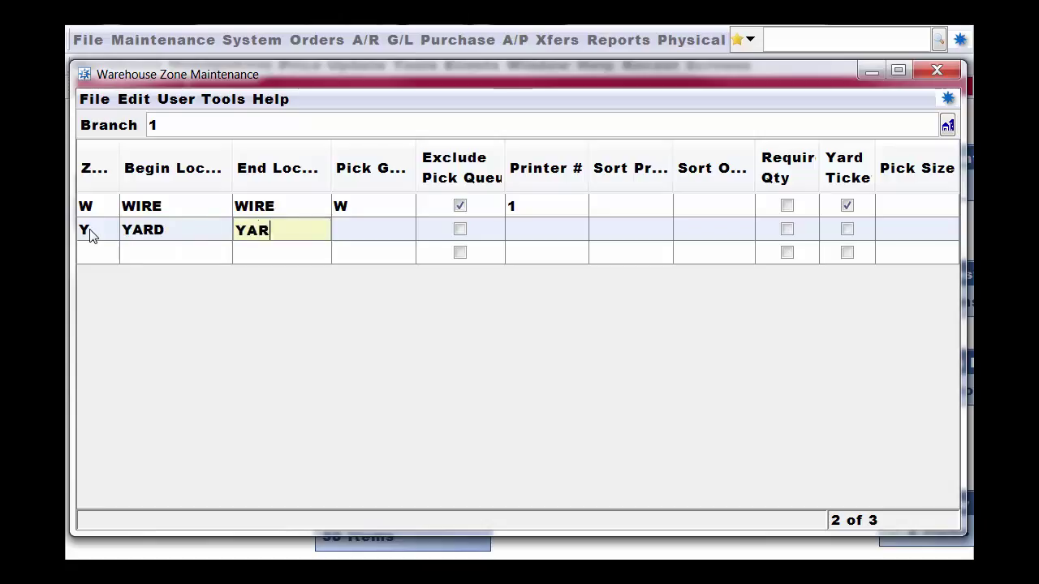
{"action": "type", "text": "D"}
{"action": "key", "text": "Tab"}
{"action": "type", "text": "Y"}
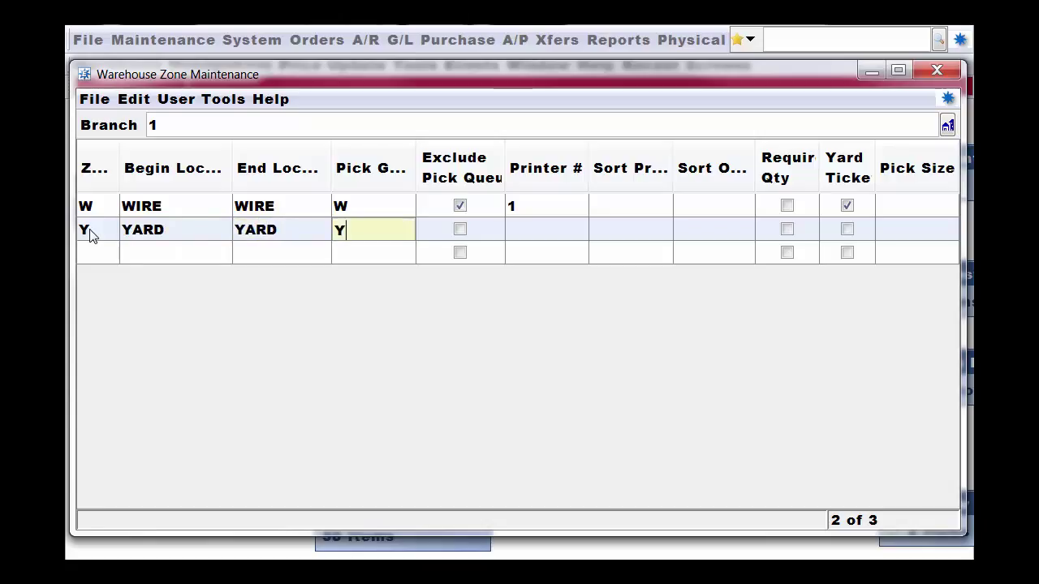
{"action": "key", "text": "Tab"}
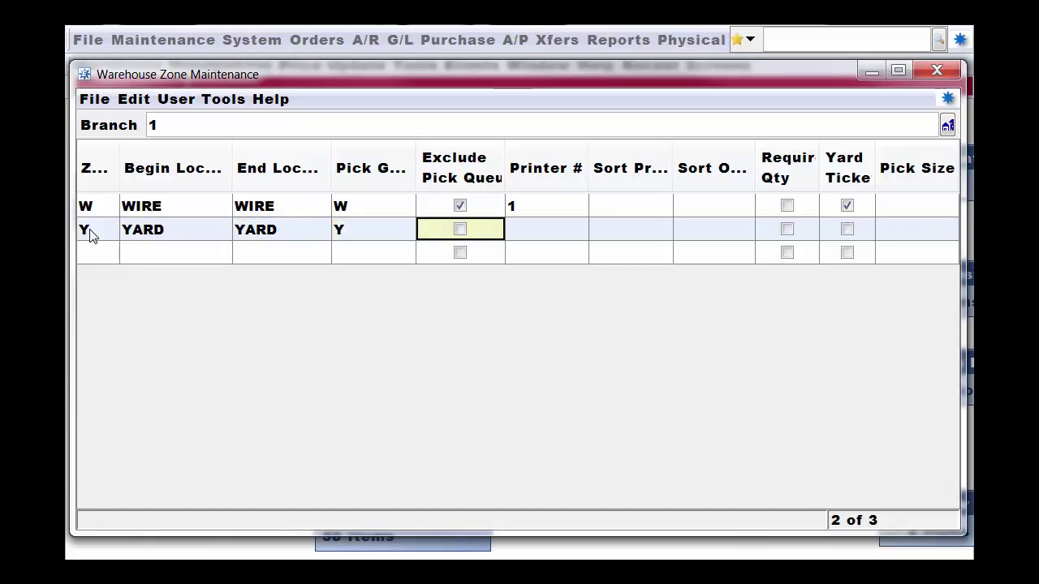
Step: Exclude zone Y from the pick queue and assign printer 1
{"action": "left_click", "coordinate": [462, 230]}
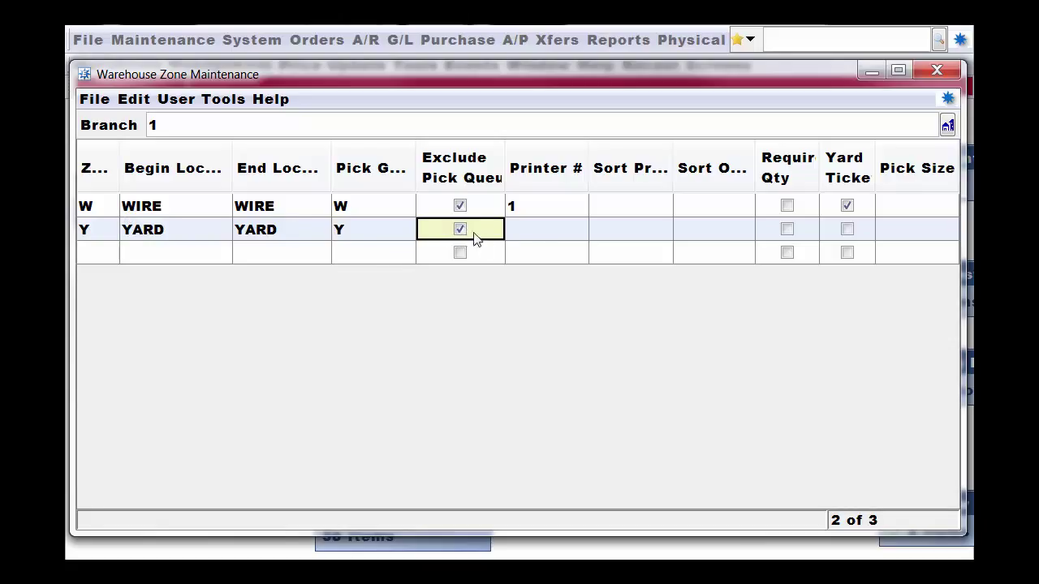
{"action": "left_click", "coordinate": [528, 229]}
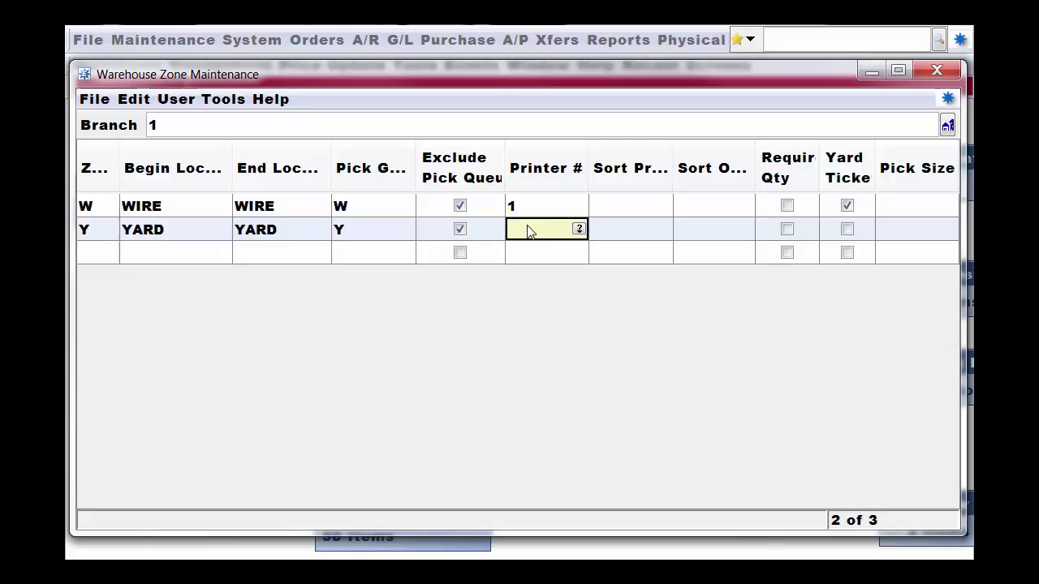
{"action": "type", "text": "1"}
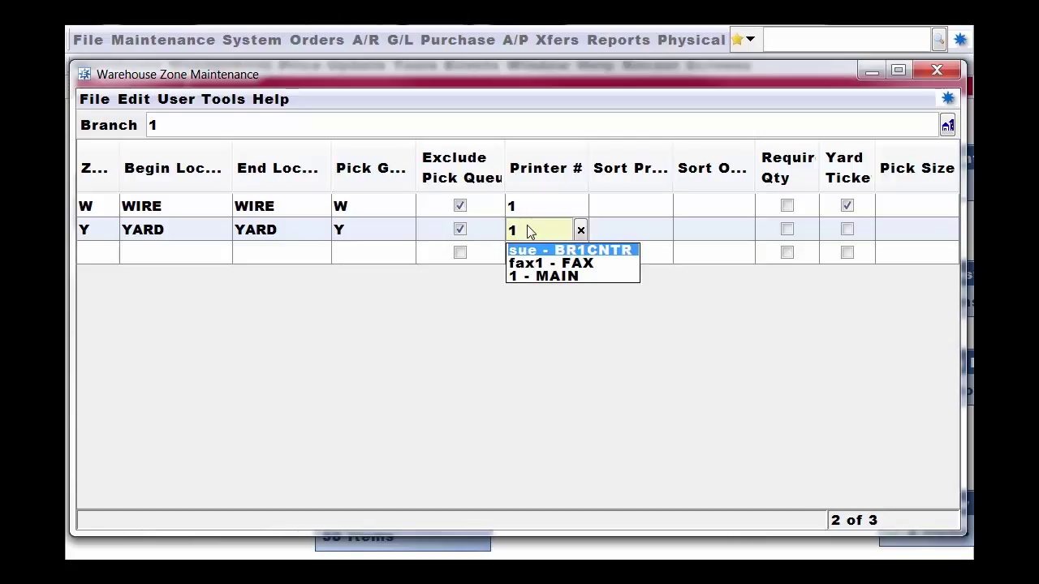
{"action": "key", "text": "Tab"}
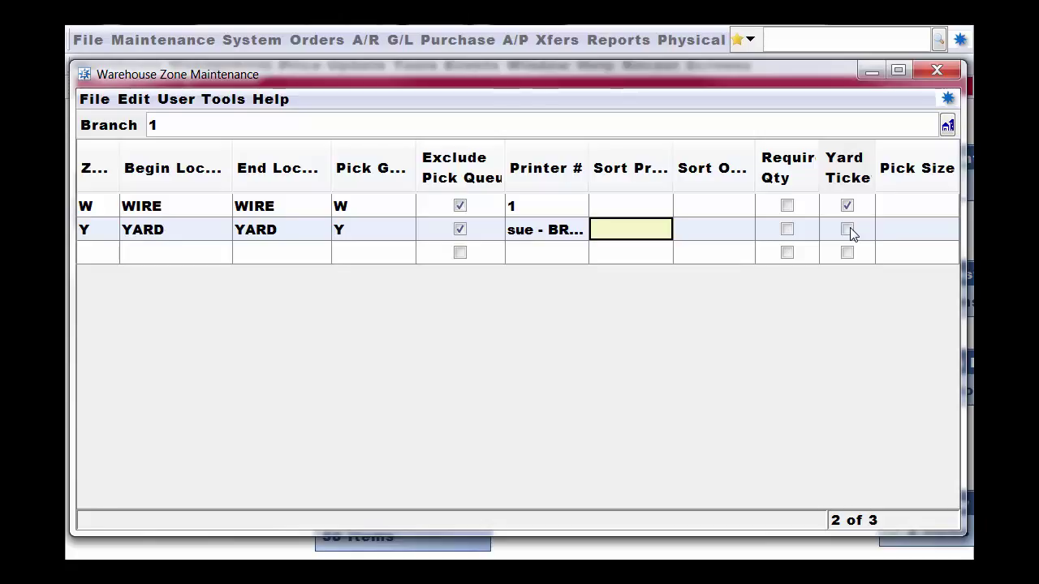
Step: Close Warehouse Zone Maintenance, answering Yes to save the zone changes
{"action": "left_click", "coordinate": [935, 72]}
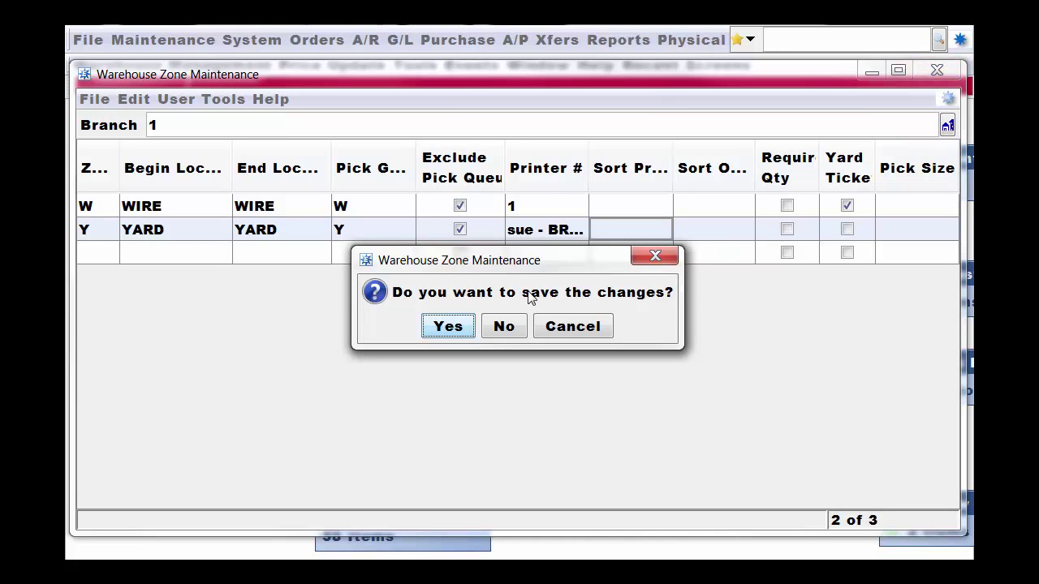
{"action": "left_click", "coordinate": [463, 329]}
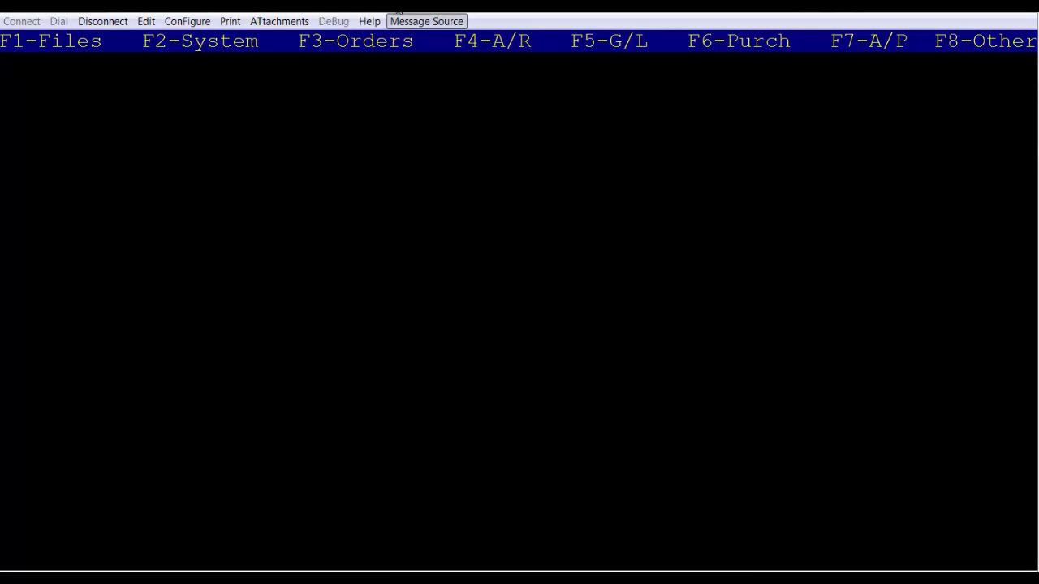
Step: Find the RF PICK work ticket record in Control Maintenance via keyword RF EXCLUDE and open it
{"action": "key", "text": "F2"}
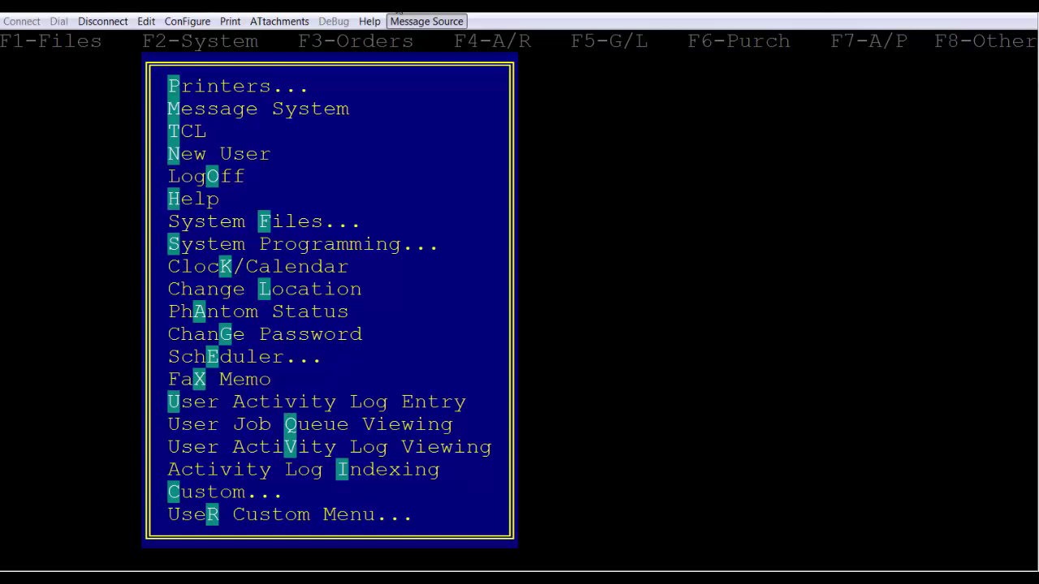
{"action": "key", "text": "f"}
{"action": "key", "text": "Down"}
{"action": "key", "text": "Down"}
{"action": "key", "text": "Down"}
{"action": "key", "text": "Down"}
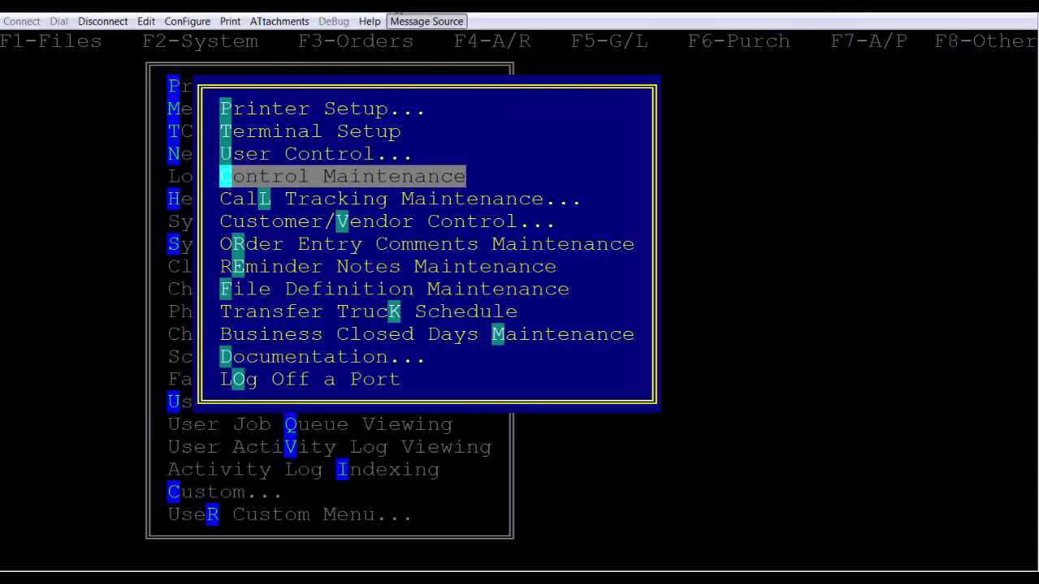
{"action": "key", "text": "Return"}
{"action": "type", "text": "RF E"}
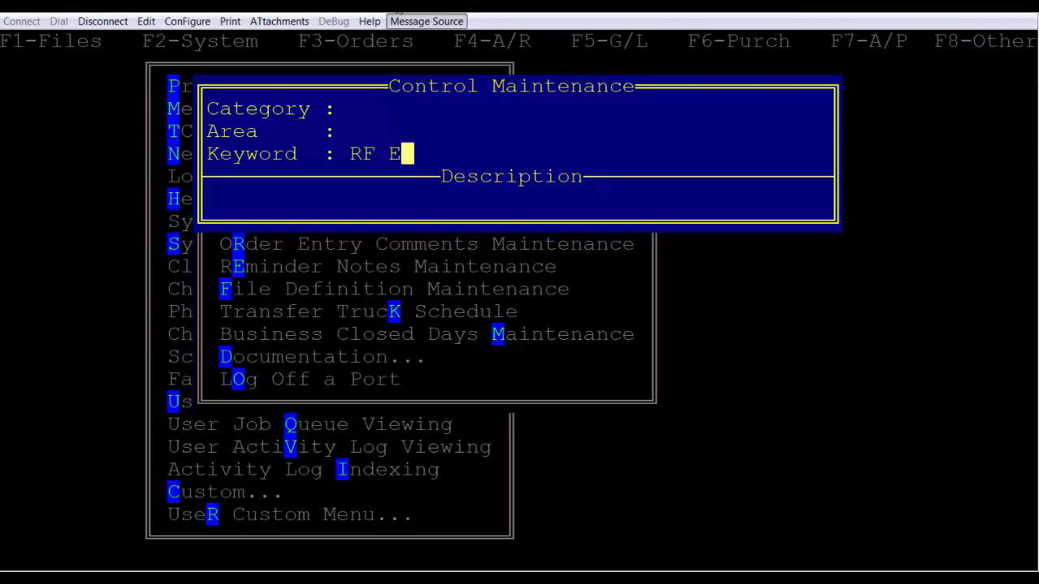
{"action": "type", "text": "XCLUDE"}
{"action": "key", "text": "Return"}
{"action": "key", "text": "Down"}
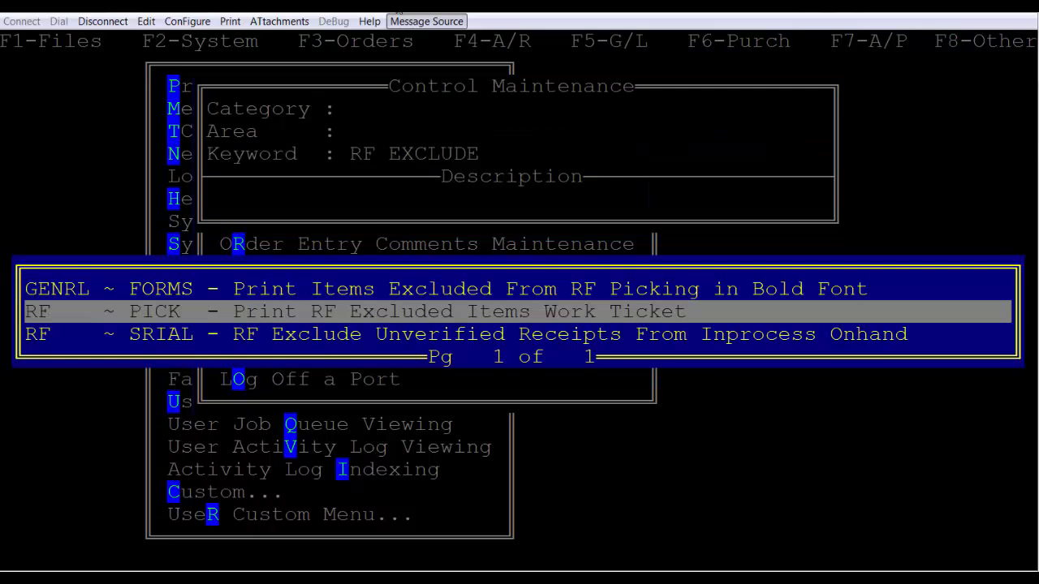
{"action": "key", "text": "Escape"}
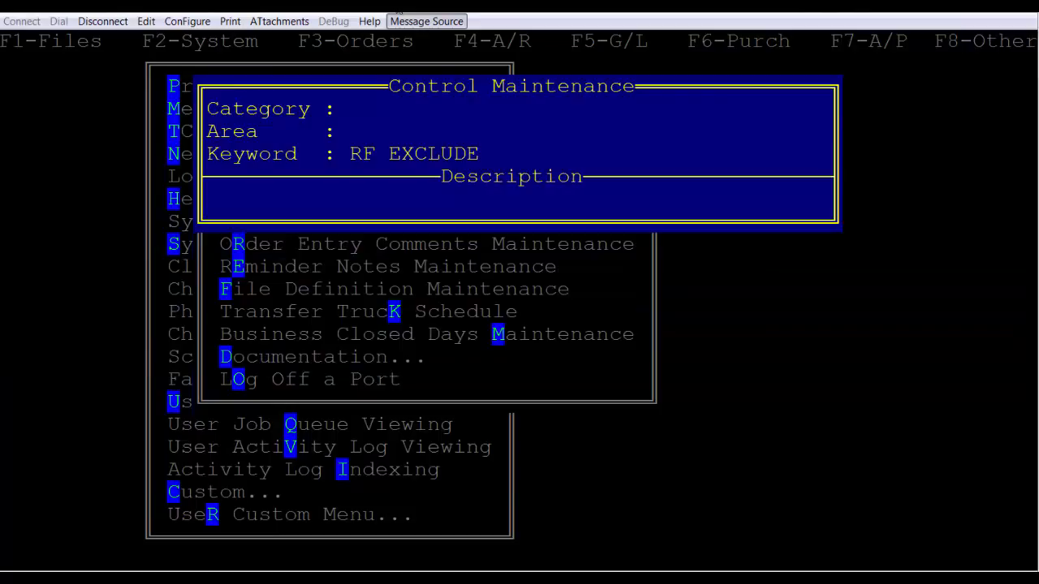
{"action": "key", "text": "Return"}
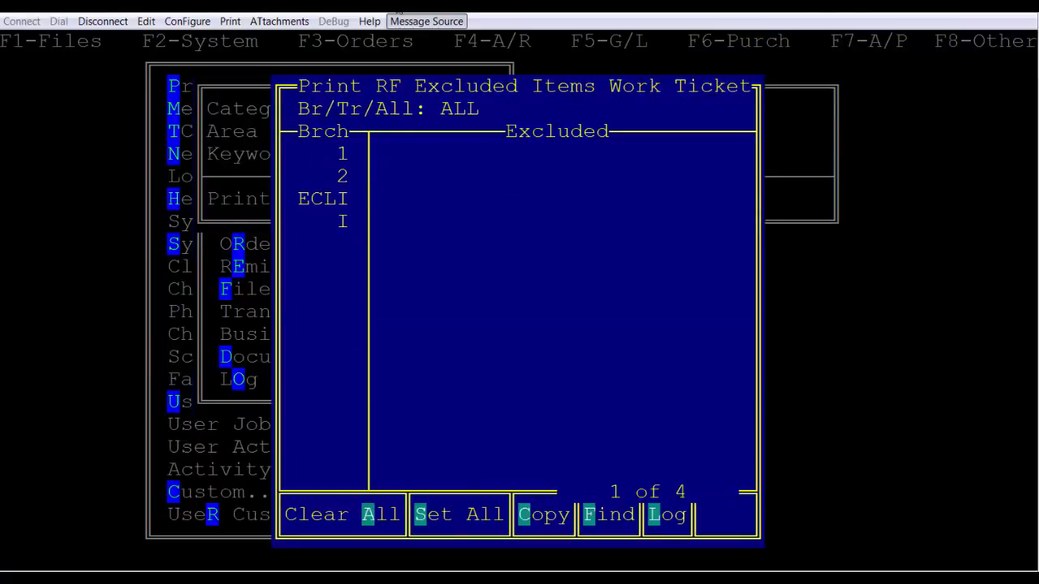
Step: Set the Excluded field to Order Processing by entering ORDER
{"action": "type", "text": "ORDER"}
{"action": "key", "text": "Return"}
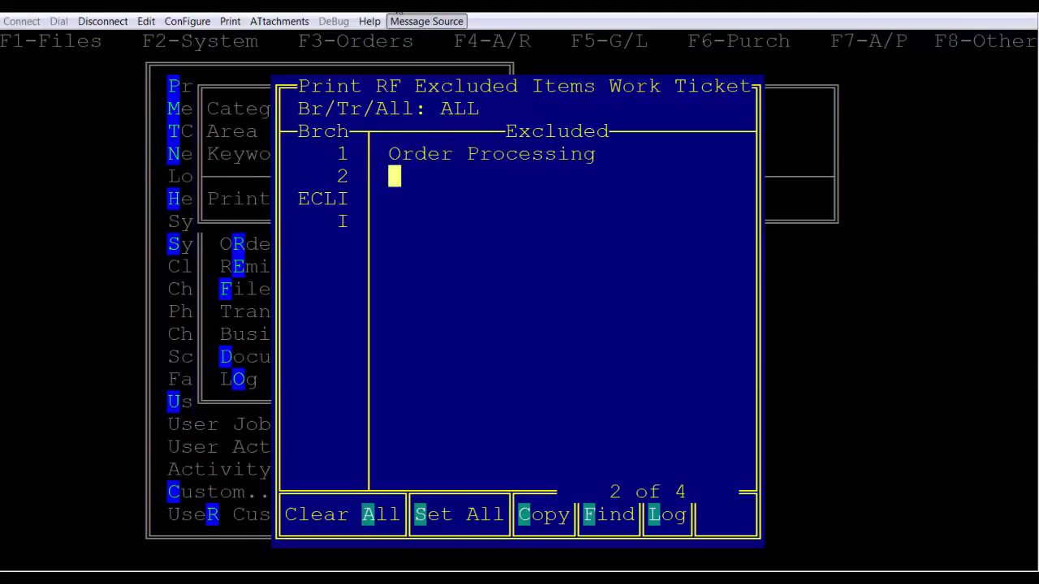